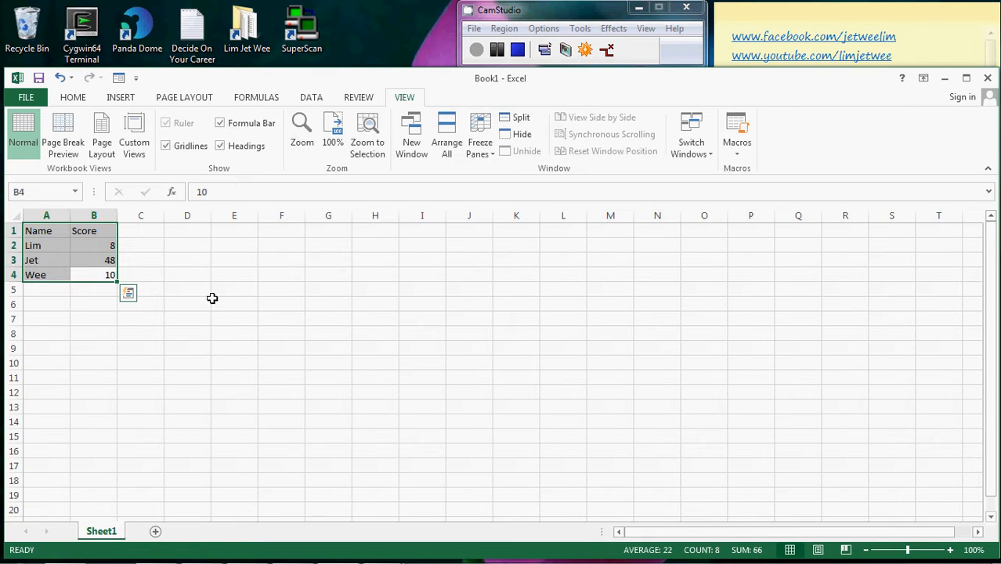
pyautogui.click(196, 275)
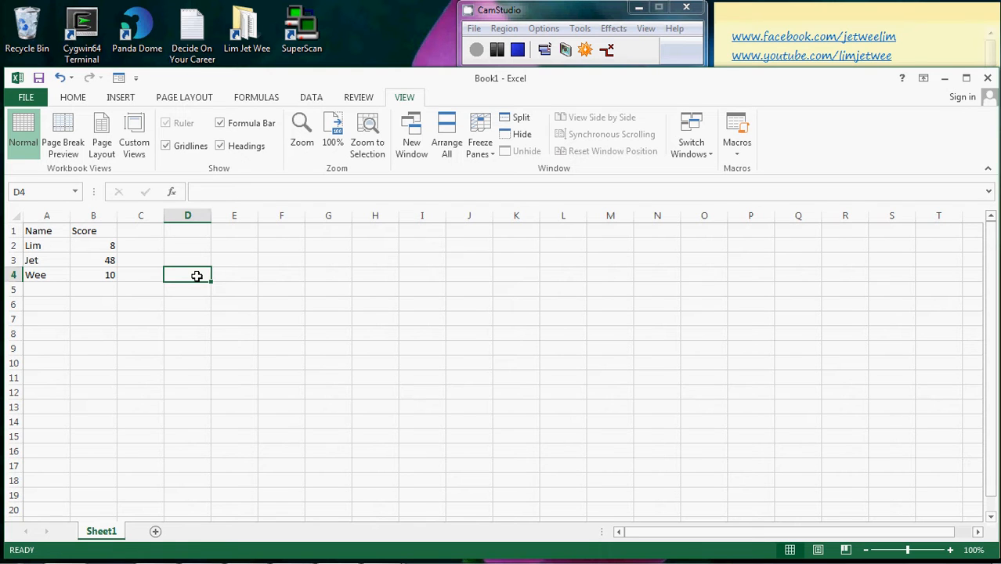
pyautogui.press('Down')
pyautogui.press('Left')
pyautogui.press('Left')
pyautogui.press('Left')
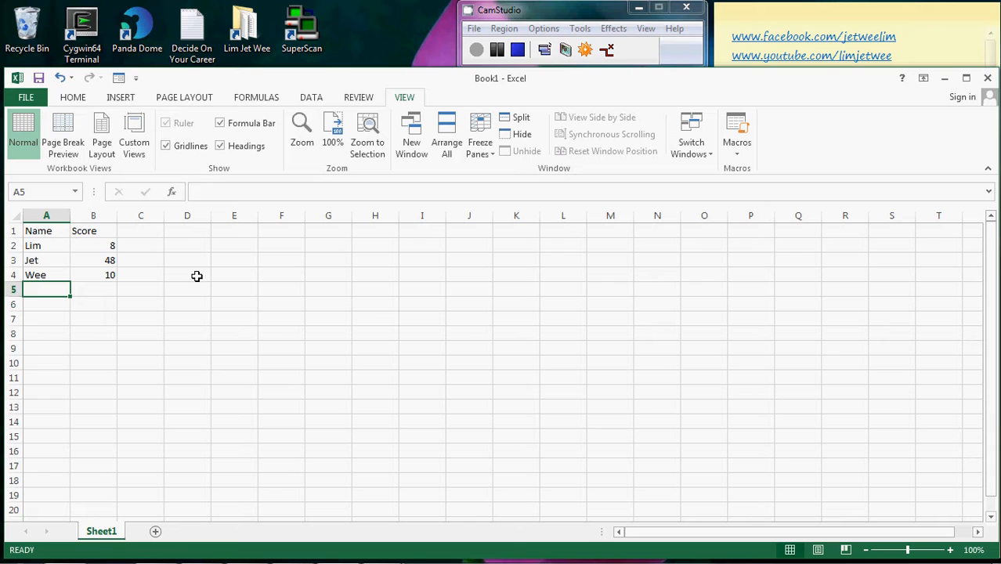
pyautogui.press('Right')
pyautogui.press('Right')
pyautogui.press('Down')
pyautogui.press('Left')
pyautogui.press('Left')
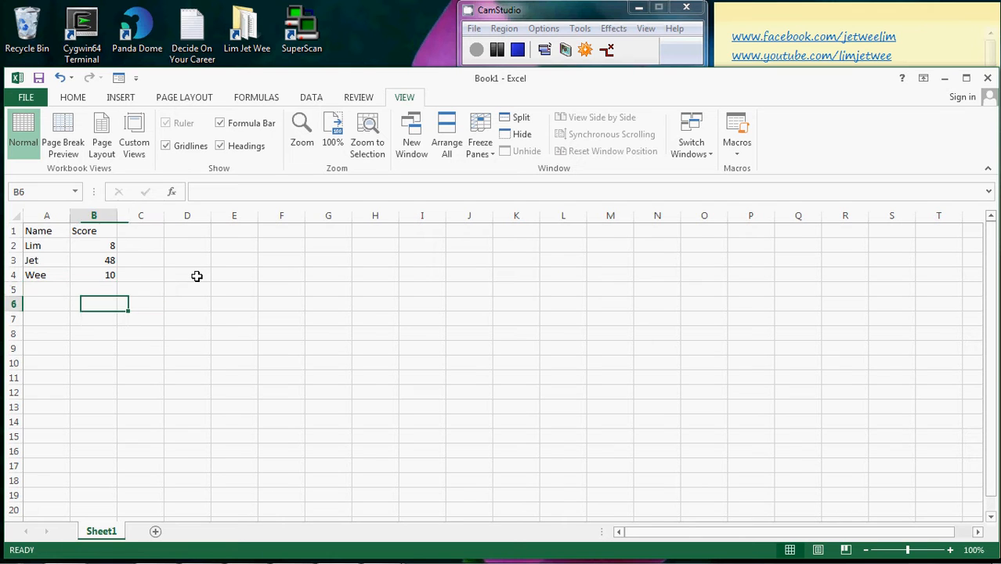
pyautogui.press('Right')
pyautogui.press('Right')
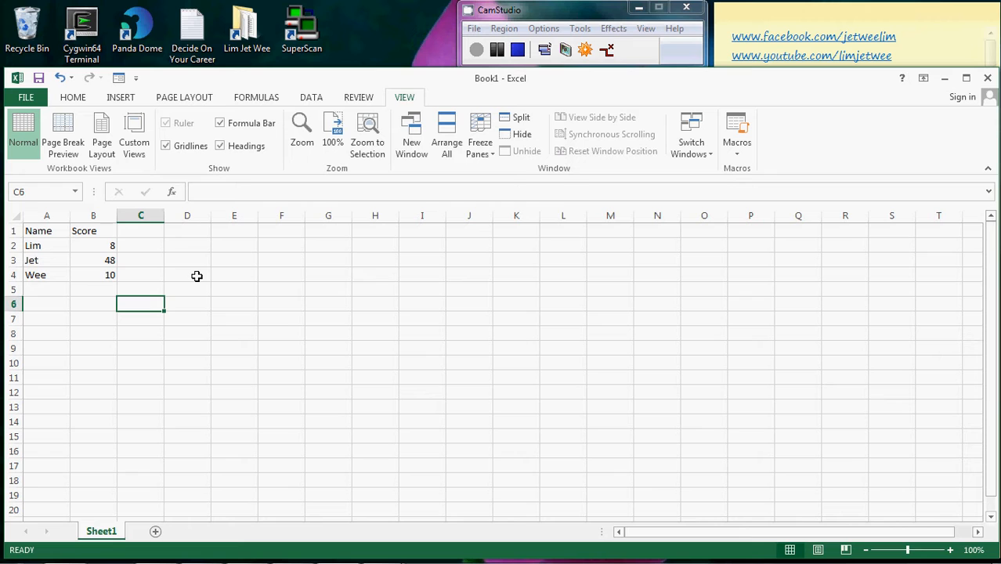
# Select cell A1, the Name header of the score table.
pyautogui.press('Up')
pyautogui.press('Up')
pyautogui.press('Up')
pyautogui.press('Up')
pyautogui.press('Up')
pyautogui.press('Left')
pyautogui.press('Left')
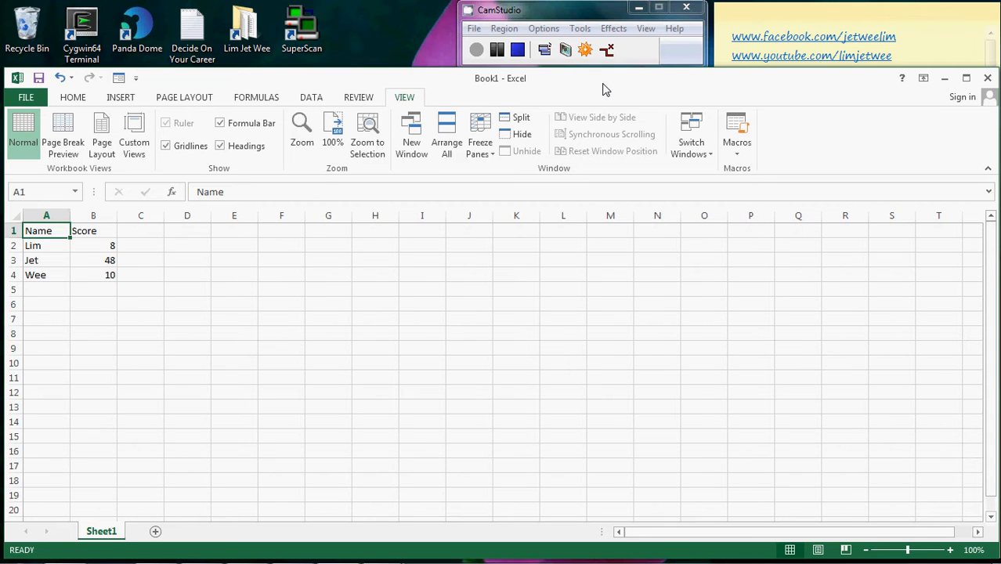
# Open the Quick Access Toolbar customization options and choose All Commands as the command source.
pyautogui.click(311, 97)
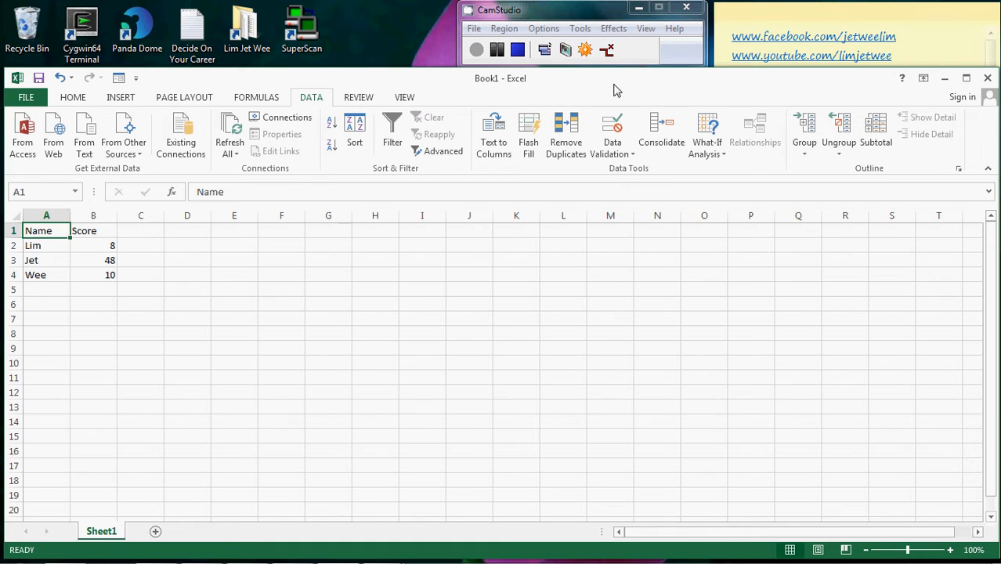
pyautogui.rightClick(558, 89)
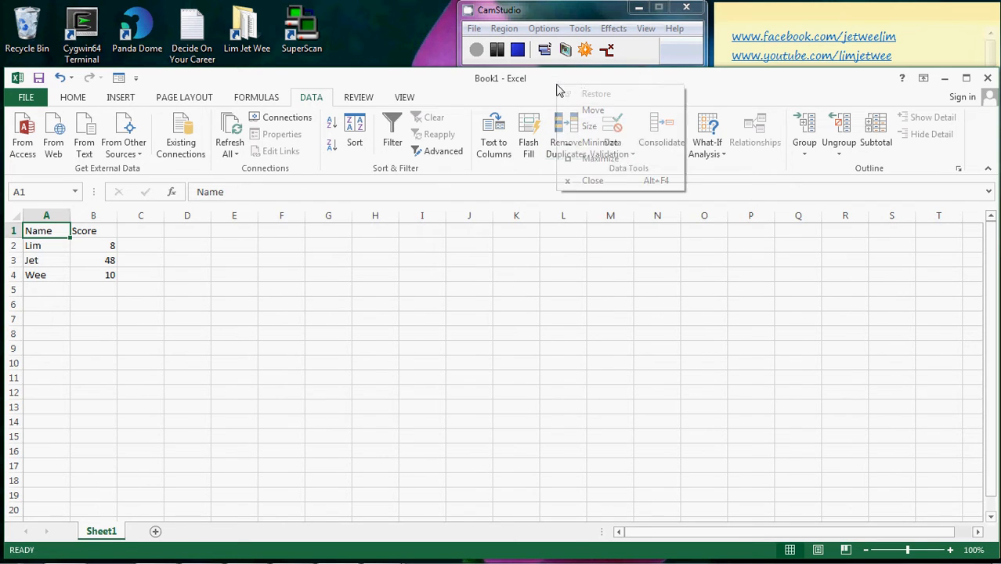
pyautogui.click(978, 138)
pyautogui.rightClick(977, 138)
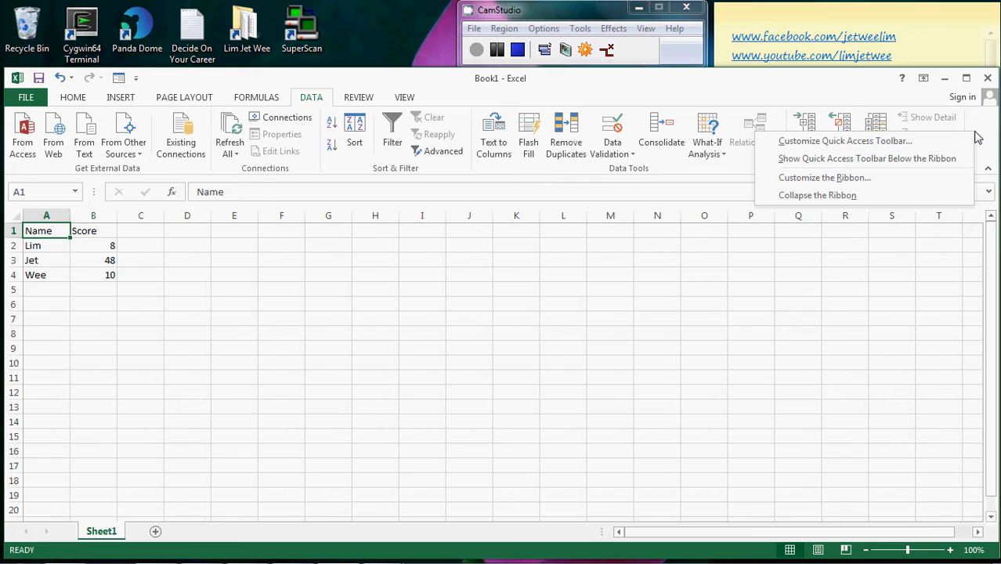
pyautogui.click(916, 143)
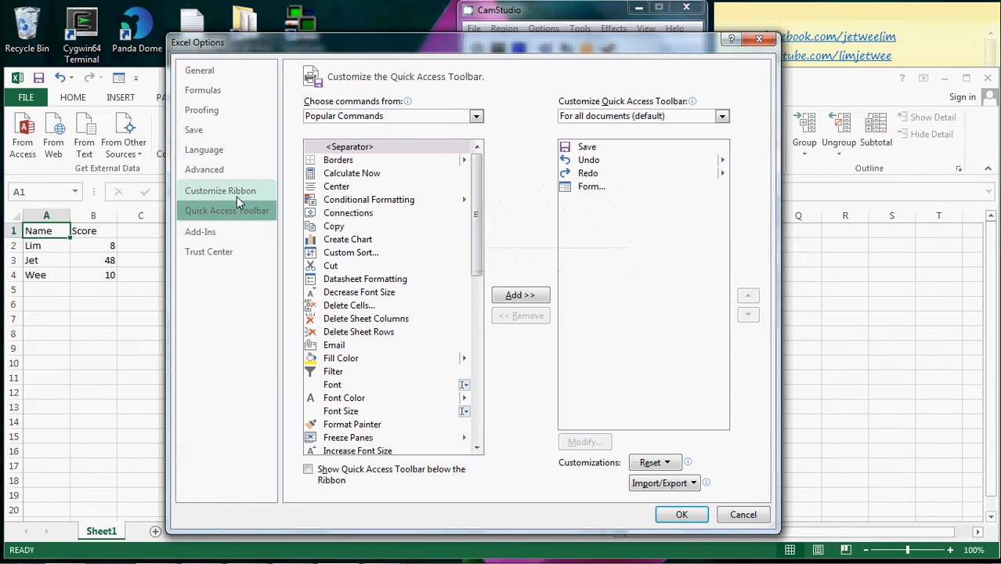
pyautogui.click(475, 117)
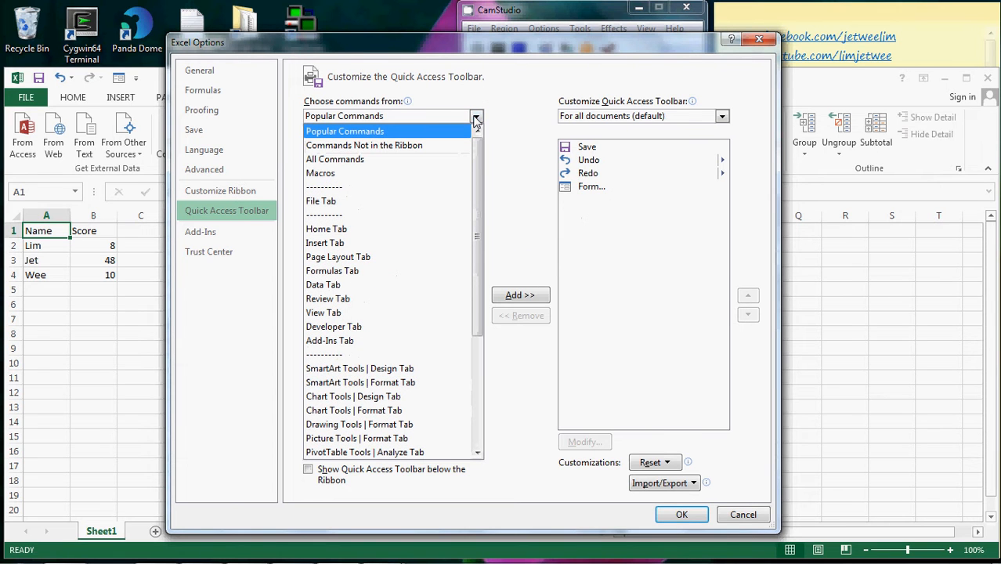
pyautogui.click(394, 118)
pyautogui.click(395, 117)
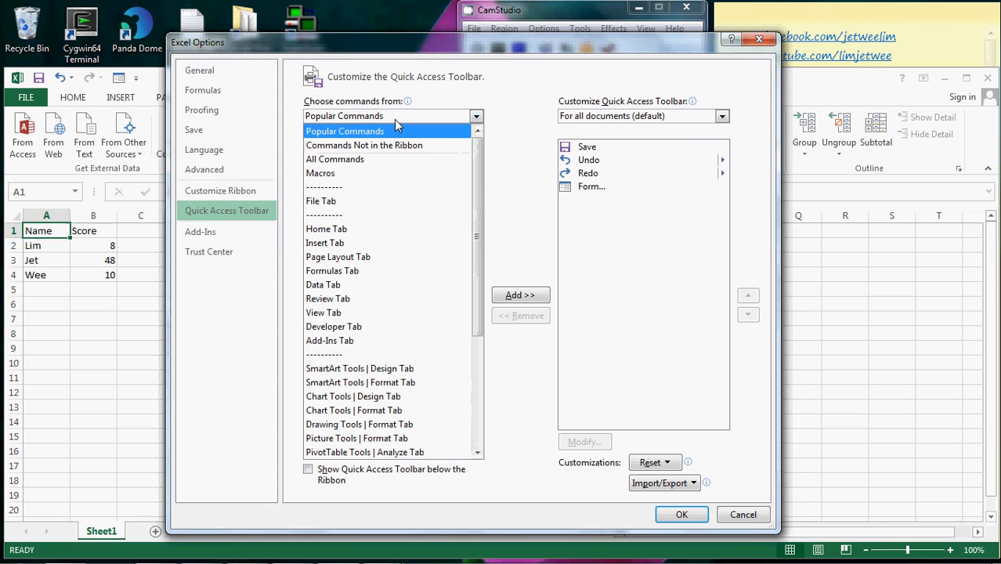
pyautogui.click(387, 160)
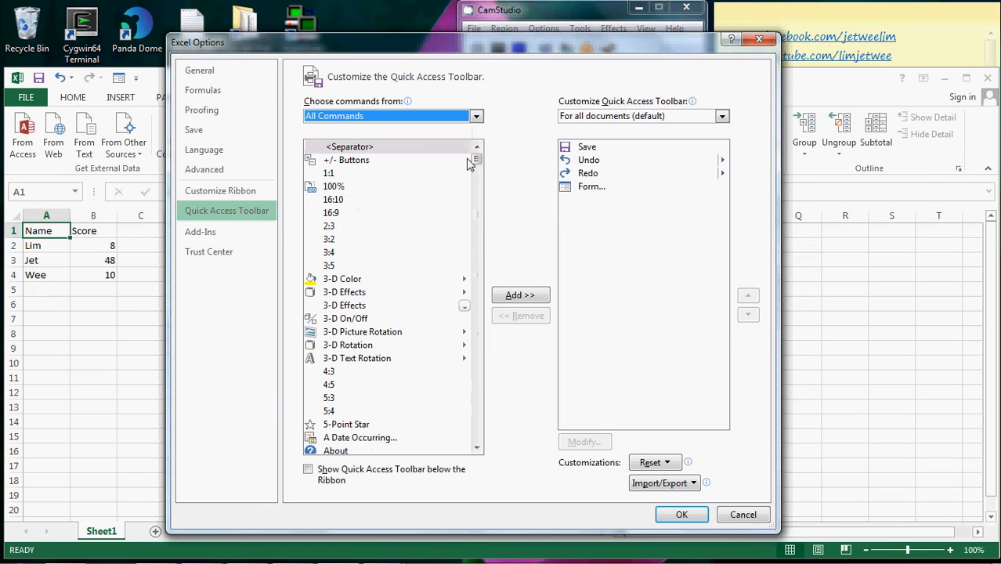
# Remove the existing Form command from the Quick Access Toolbar list.
pyautogui.moveTo(475, 160); pyautogui.dragTo(475, 245)
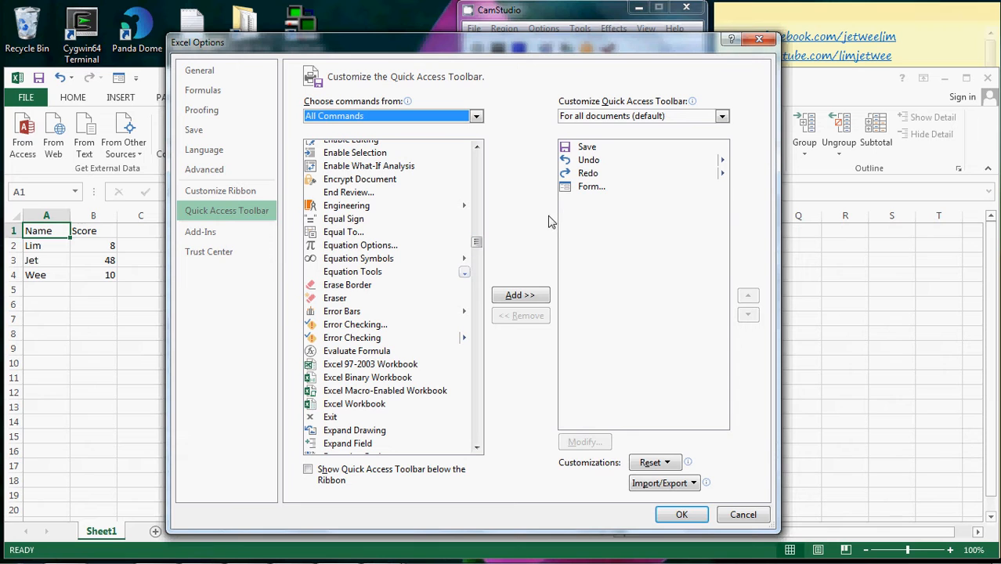
pyautogui.click(579, 189)
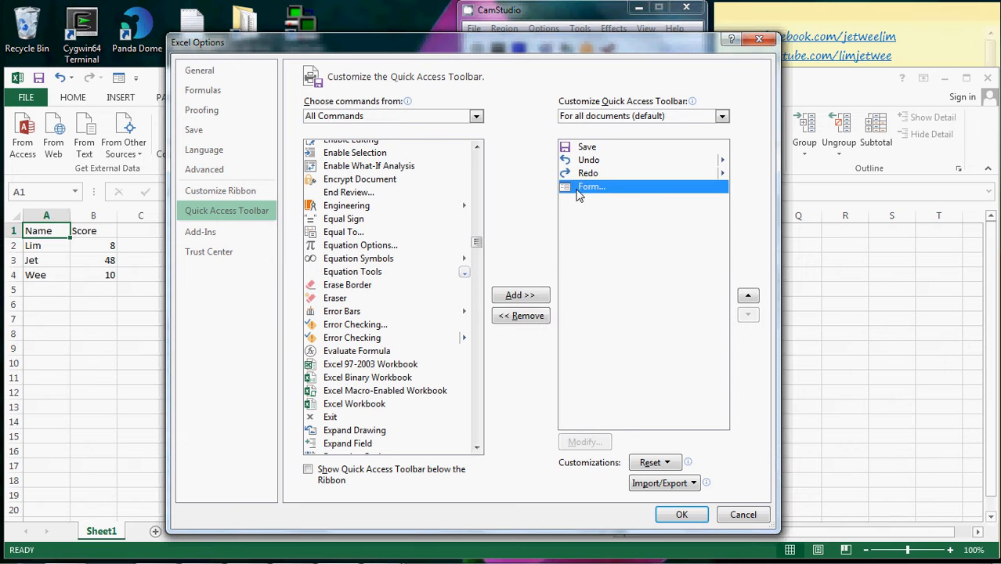
pyautogui.click(531, 317)
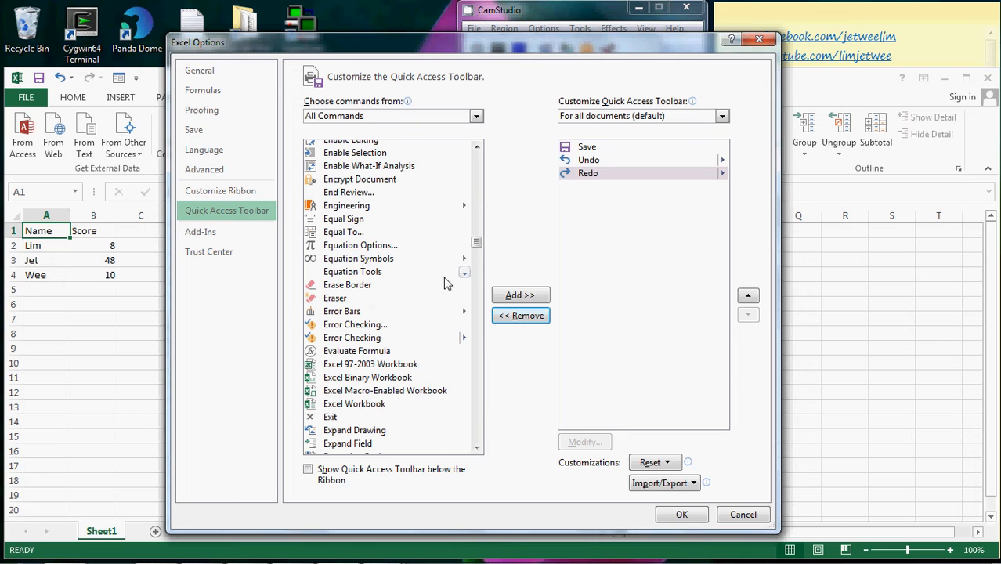
# Find the Form command among all commands and add it to the Quick Access Toolbar.
pyautogui.scroll(-4, 477, 246)
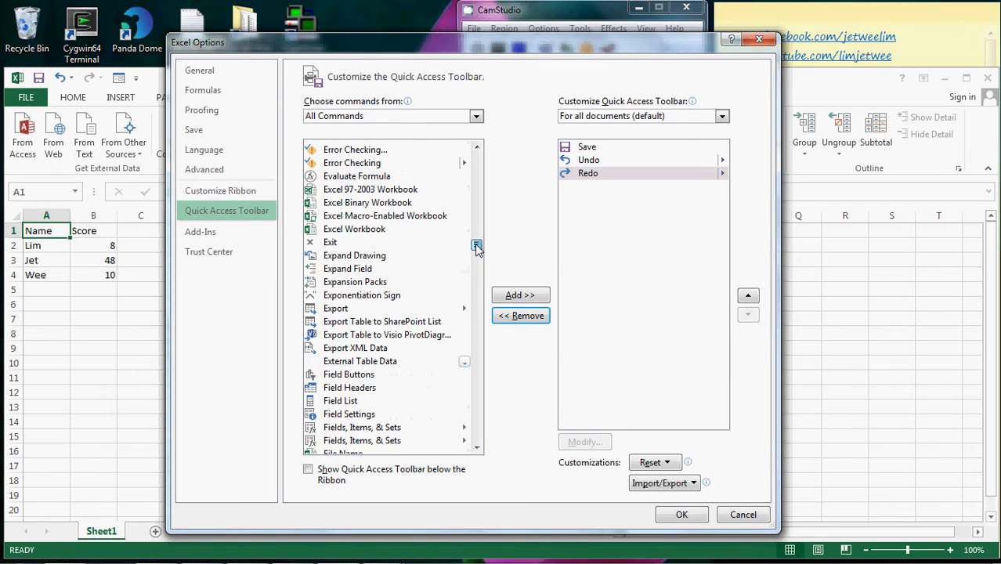
pyautogui.scroll(-1, 478, 246)
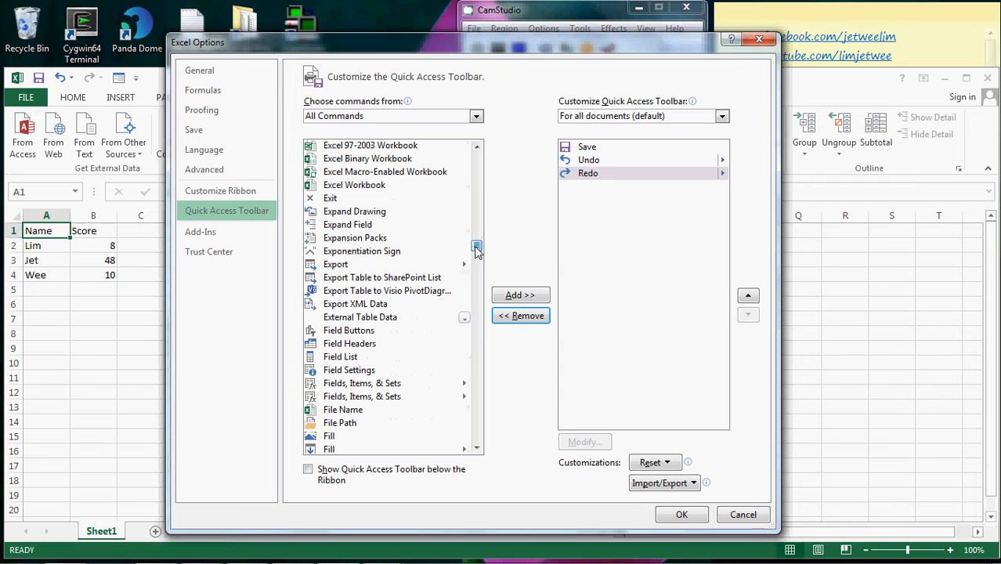
pyautogui.click(477, 448)
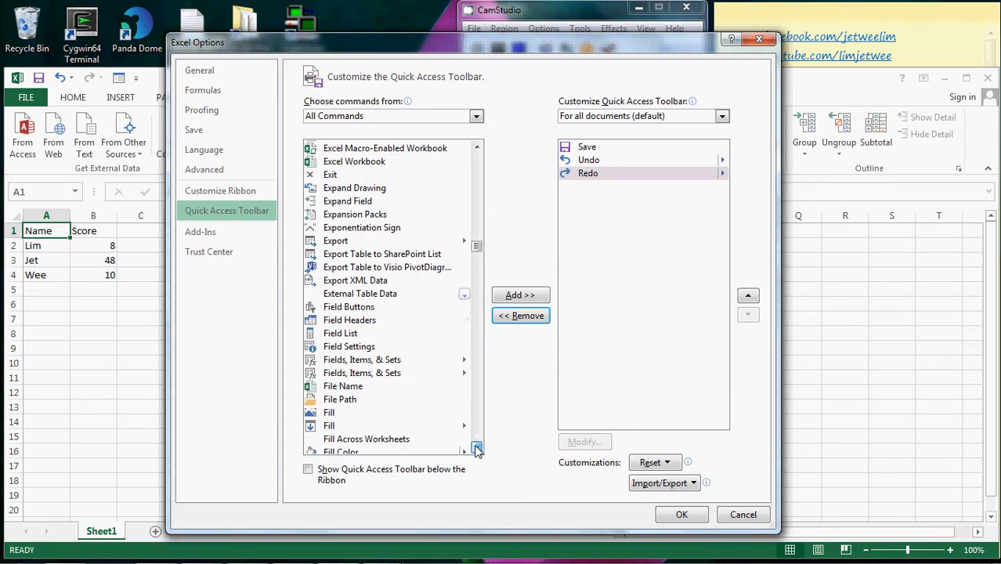
pyautogui.moveTo(477, 448); pyautogui.dragTo(477, 448)
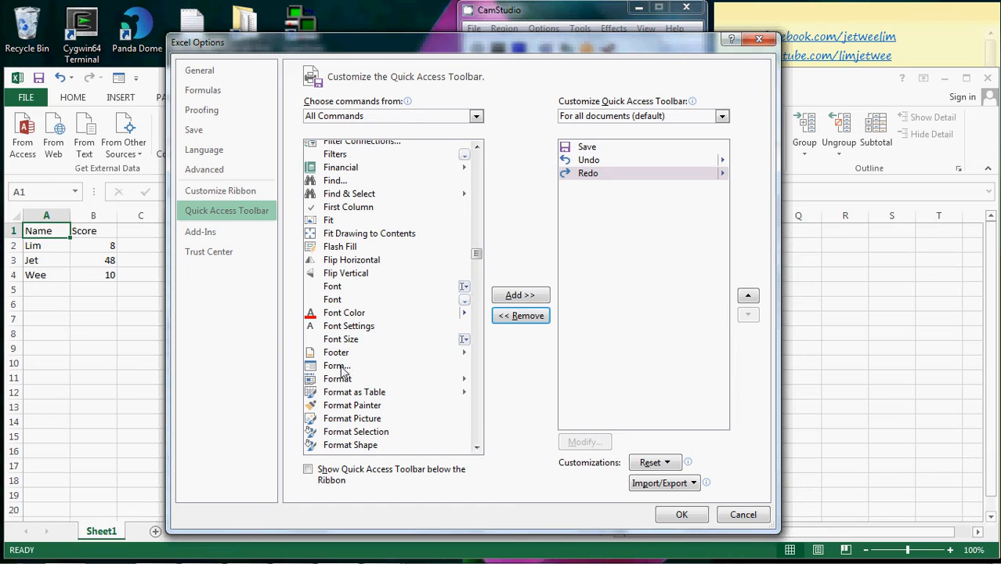
pyautogui.click(342, 366)
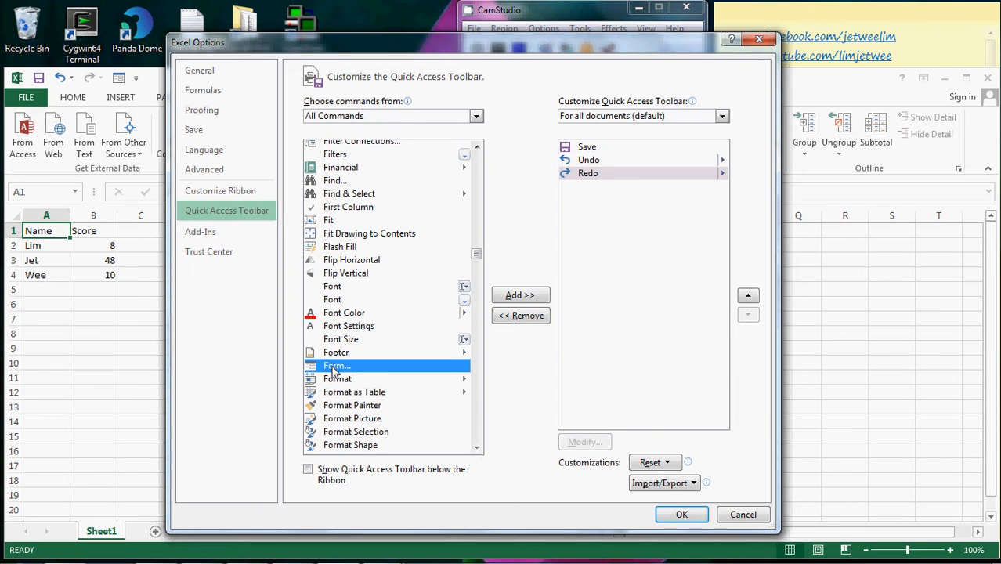
pyautogui.click(508, 300)
# Remove and re-add the Form command, and apply the Quick Access Toolbar customization.
pyautogui.click(596, 191)
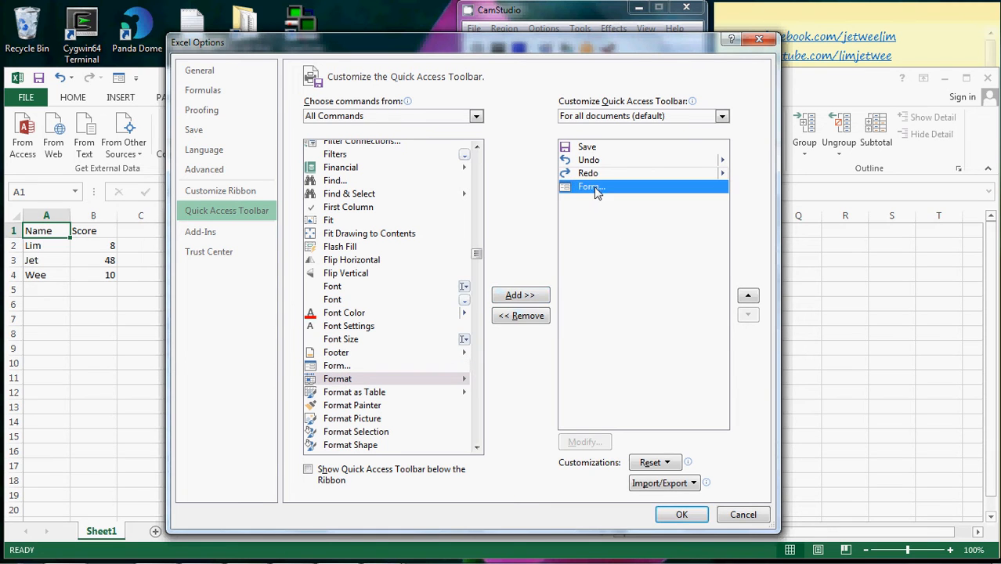
pyautogui.click(528, 317)
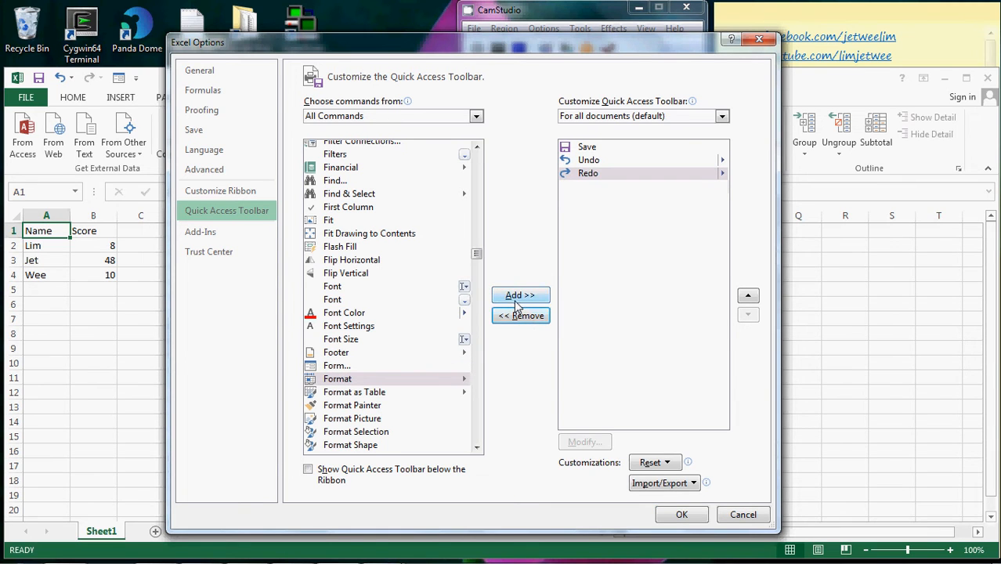
pyautogui.click(349, 367)
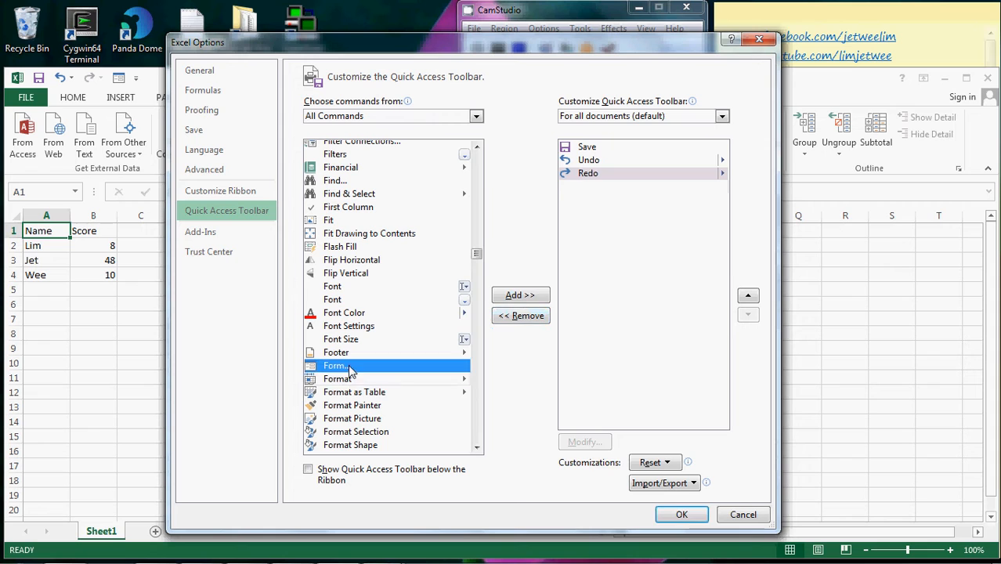
pyautogui.click(525, 297)
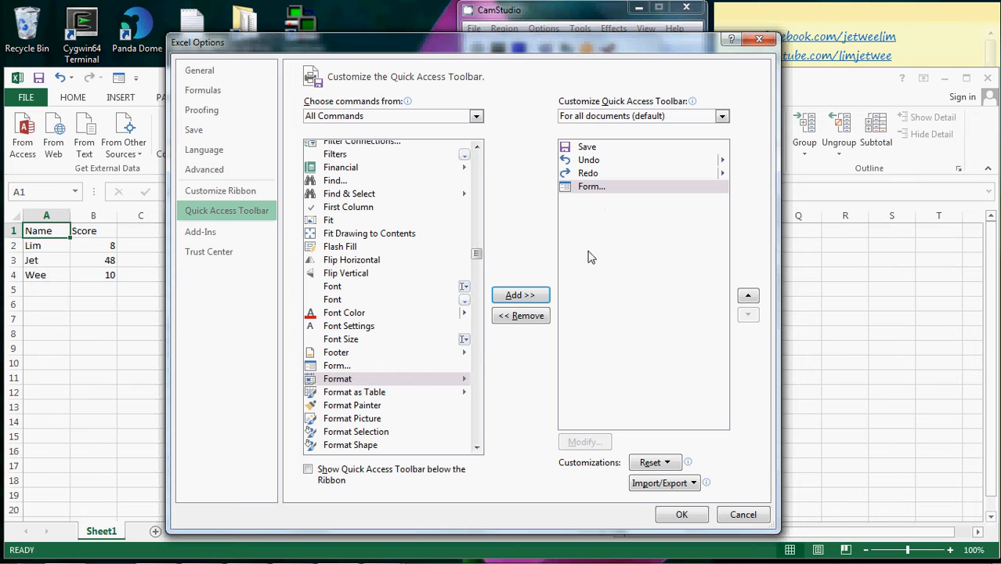
pyautogui.click(690, 517)
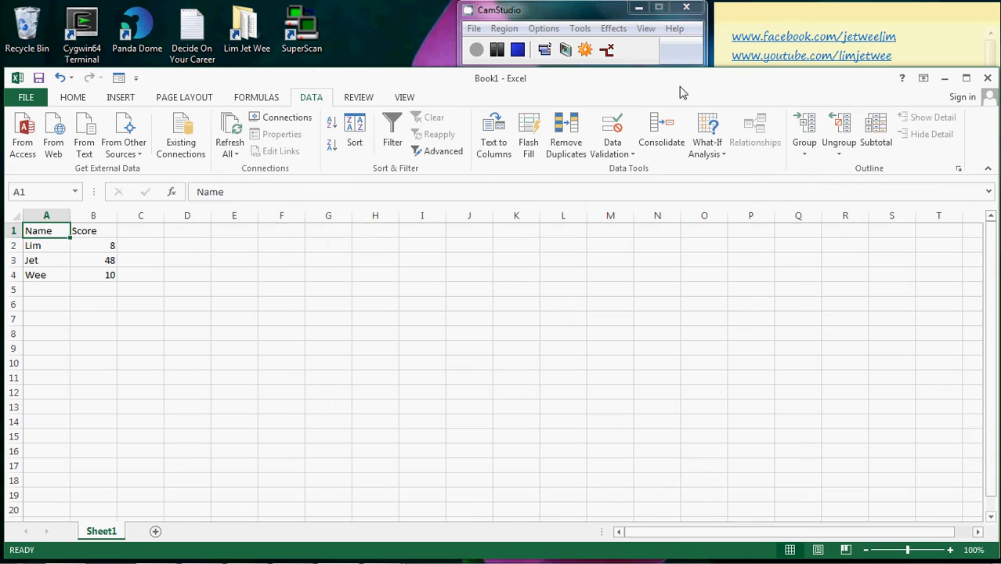
# Open the data entry form for the Name and Score table and move its dialog higher up the sheet.
pyautogui.click(135, 78)
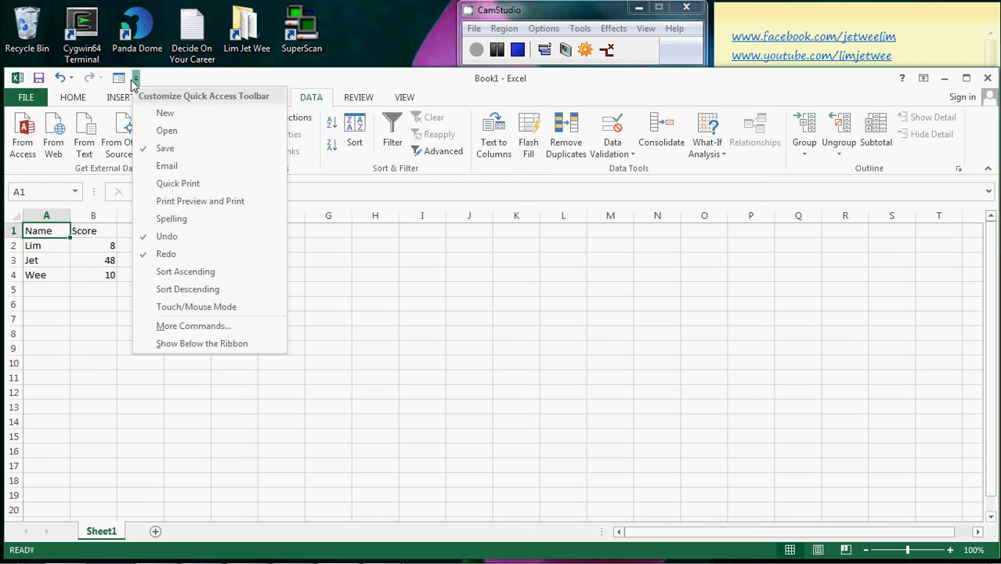
pyautogui.click(120, 80)
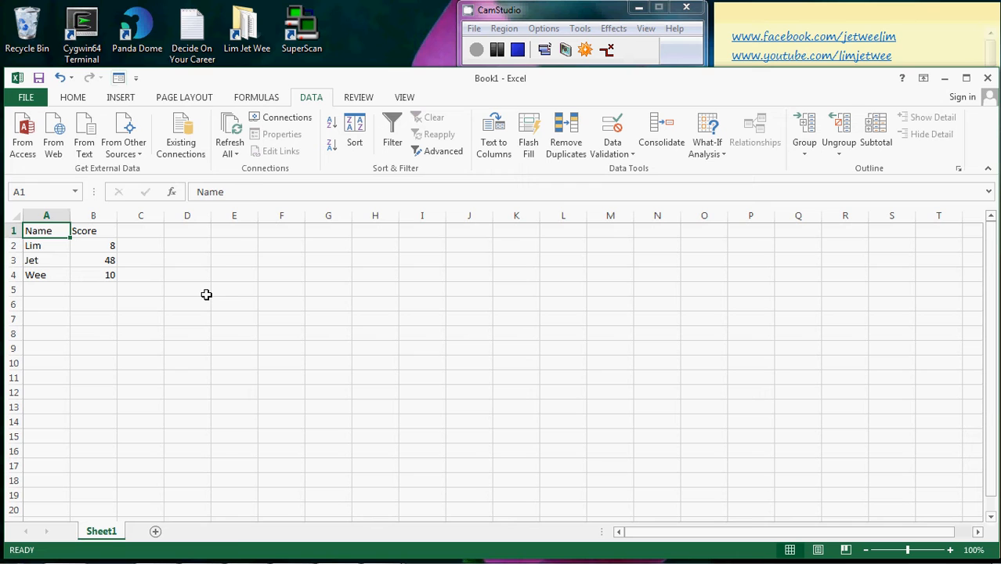
pyautogui.click(119, 80)
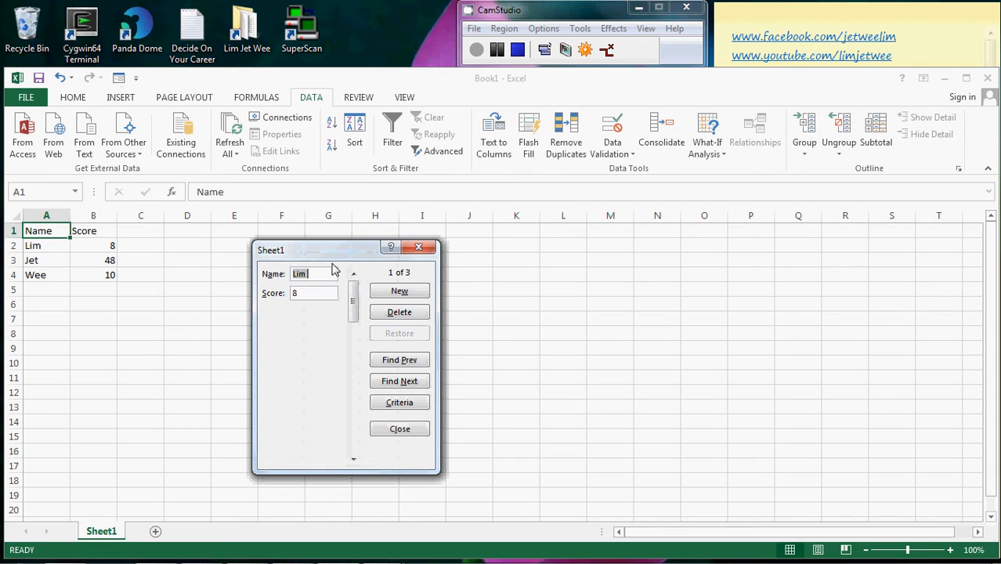
pyautogui.moveTo(328, 259); pyautogui.dragTo(334, 201)
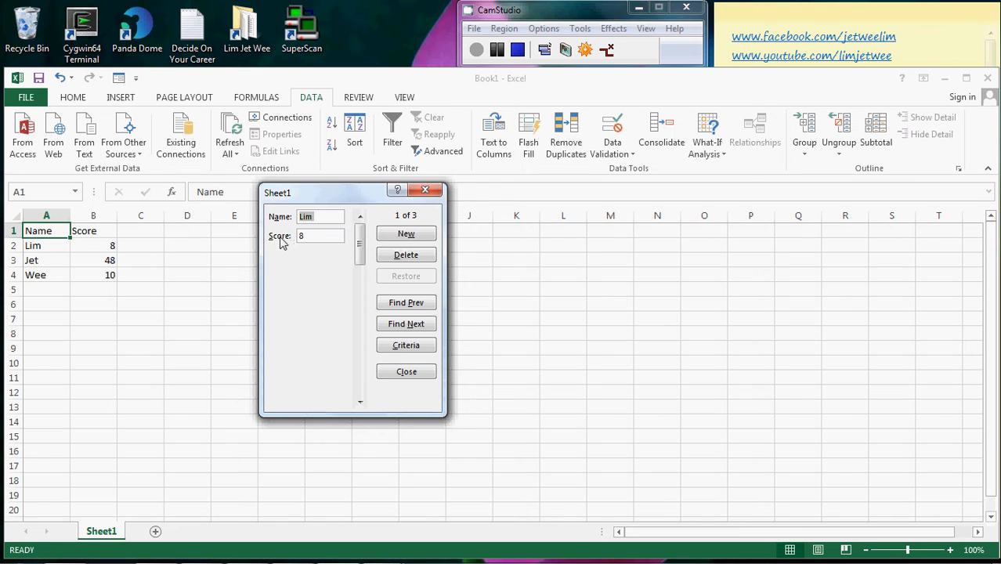
# Browse forward and backward through the table's existing records in the data form.
pyautogui.click(360, 403)
pyautogui.click(360, 403)
pyautogui.click(360, 403)
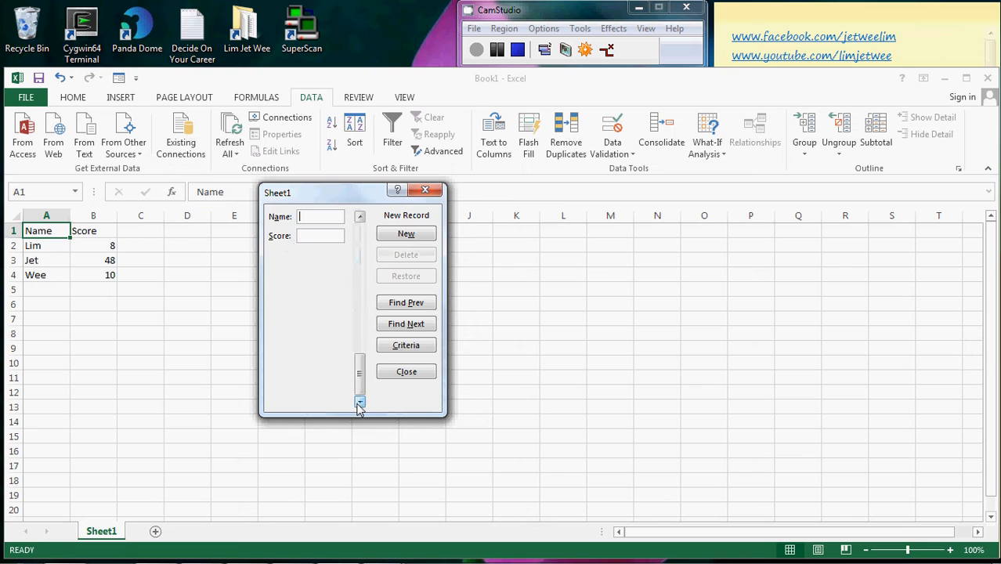
pyautogui.click(360, 216)
pyautogui.click(360, 217)
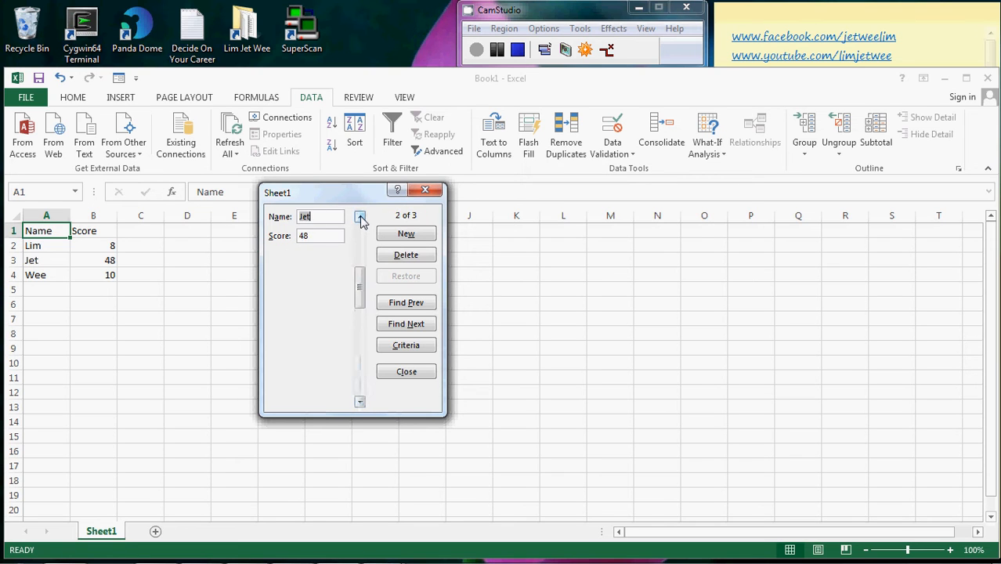
pyautogui.click(360, 216)
pyautogui.moveTo(362, 245); pyautogui.dragTo(364, 304)
pyautogui.click(360, 403)
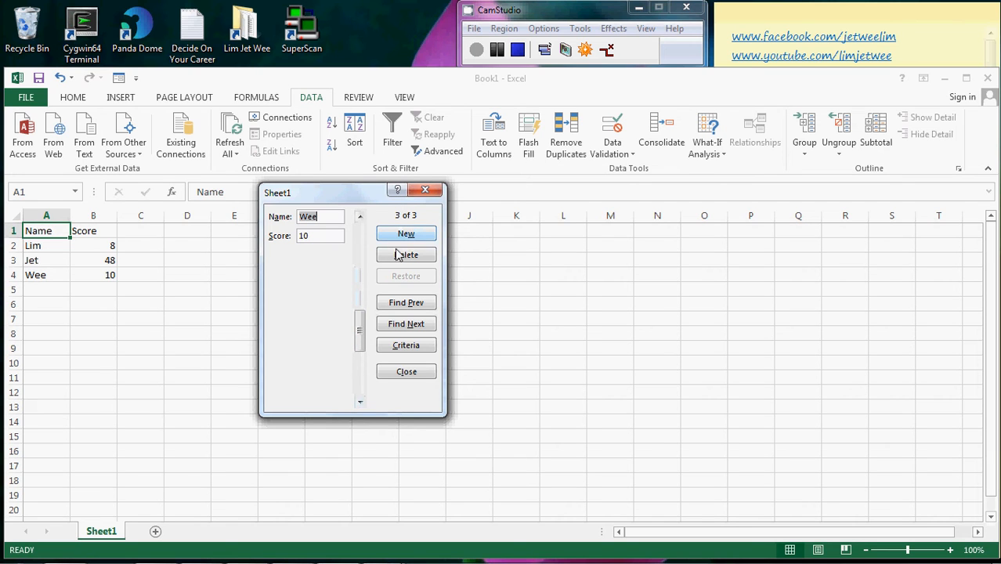
pyautogui.click(360, 403)
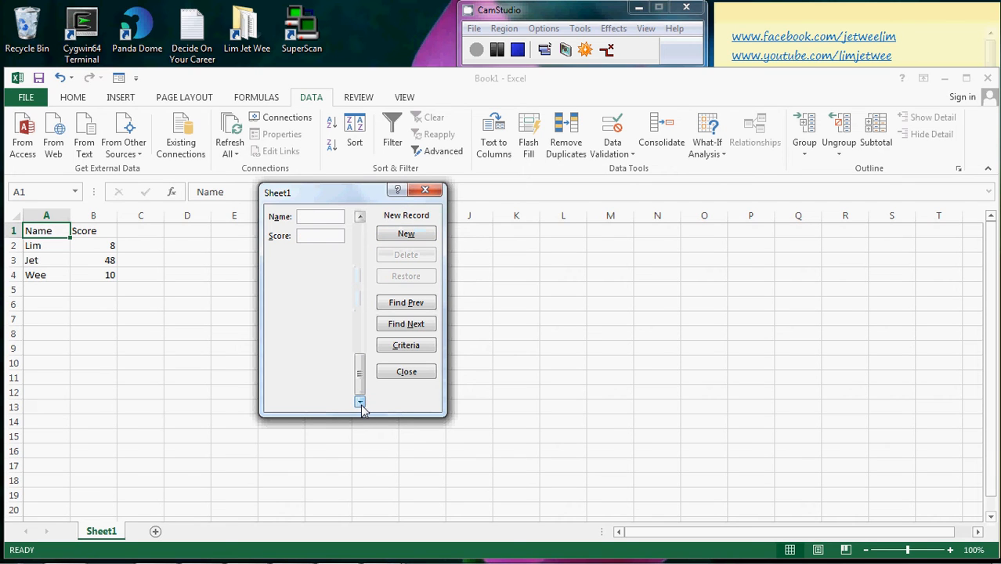
pyautogui.moveTo(360, 387); pyautogui.dragTo(361, 249)
# Add a new record through the data form with the name KAS and the score 23.
pyautogui.click(405, 234)
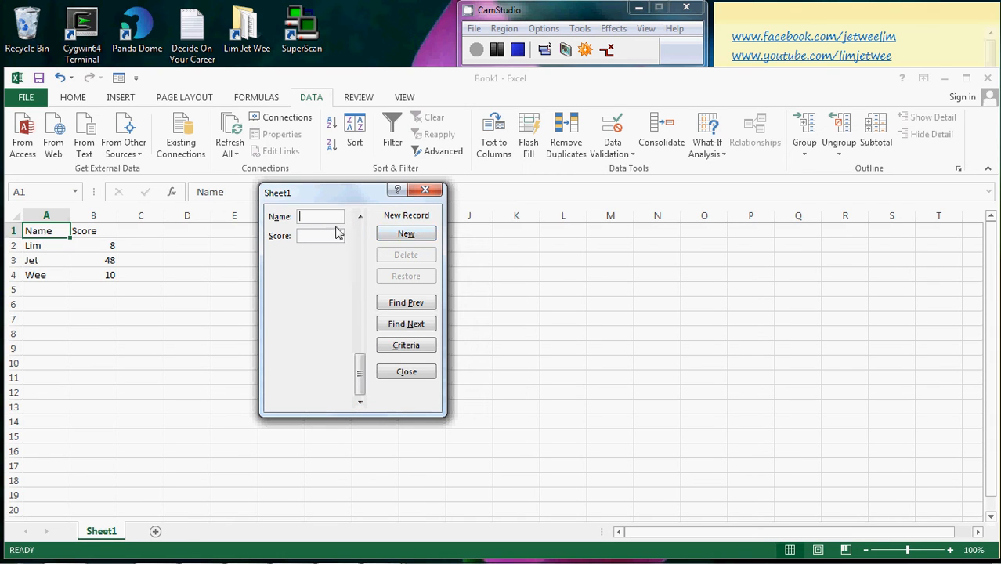
pyautogui.write('K')
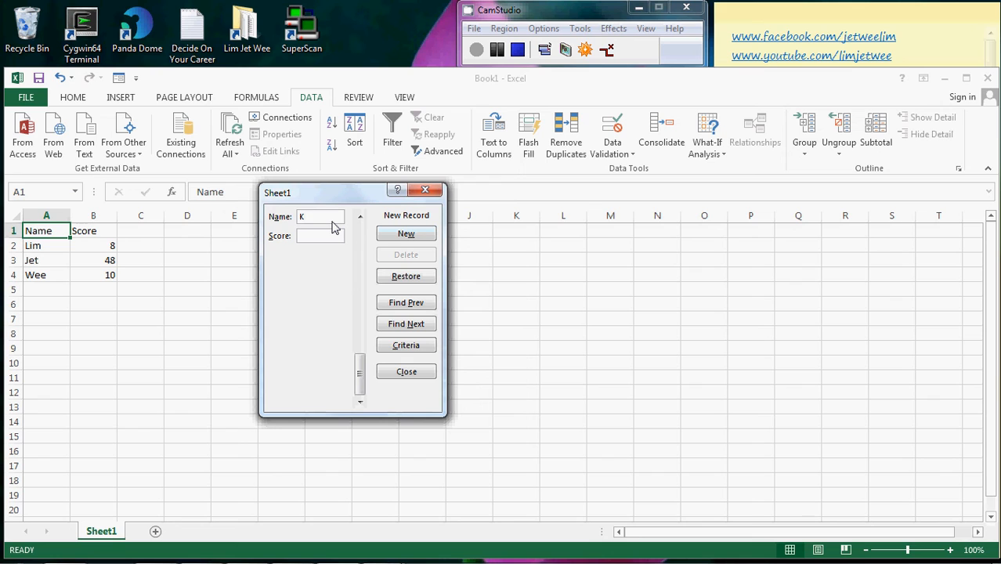
pyautogui.write('AS')
pyautogui.click(333, 233)
pyautogui.write('23')
pyautogui.press('Return')
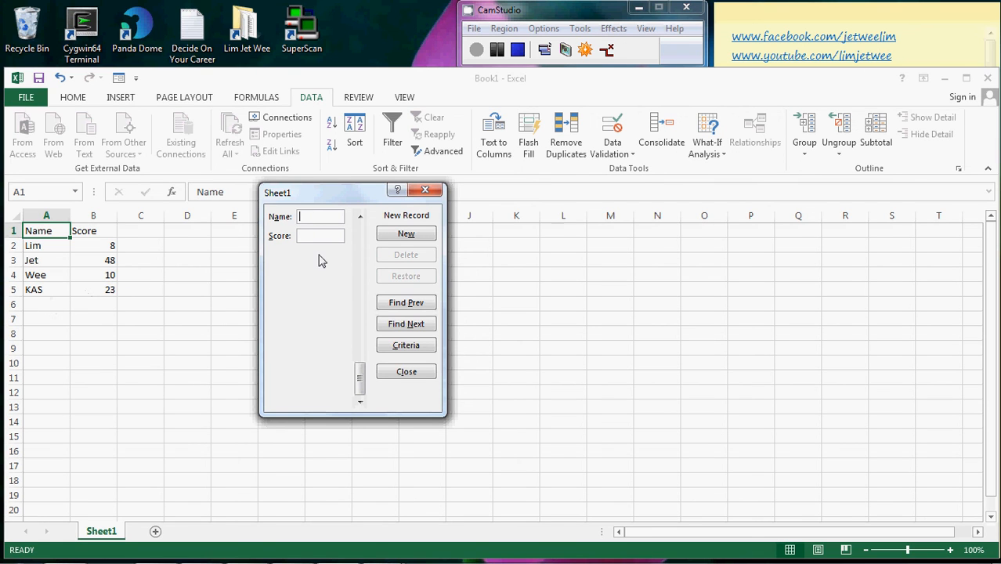
# Add another record through the data form with the name Learning and the score 11.
pyautogui.write('Learning')
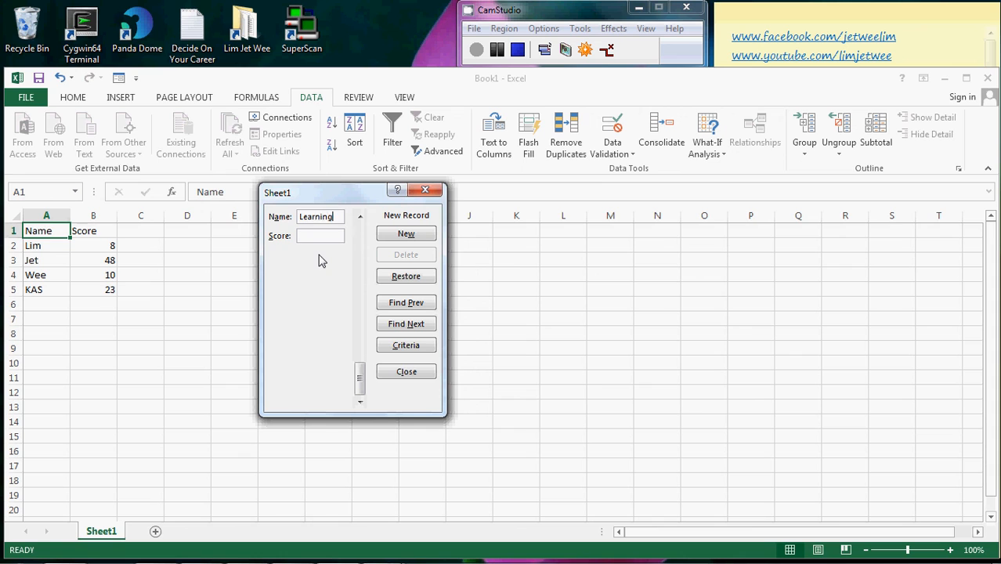
pyautogui.click(319, 237)
pyautogui.write('11')
pyautogui.press('Return')
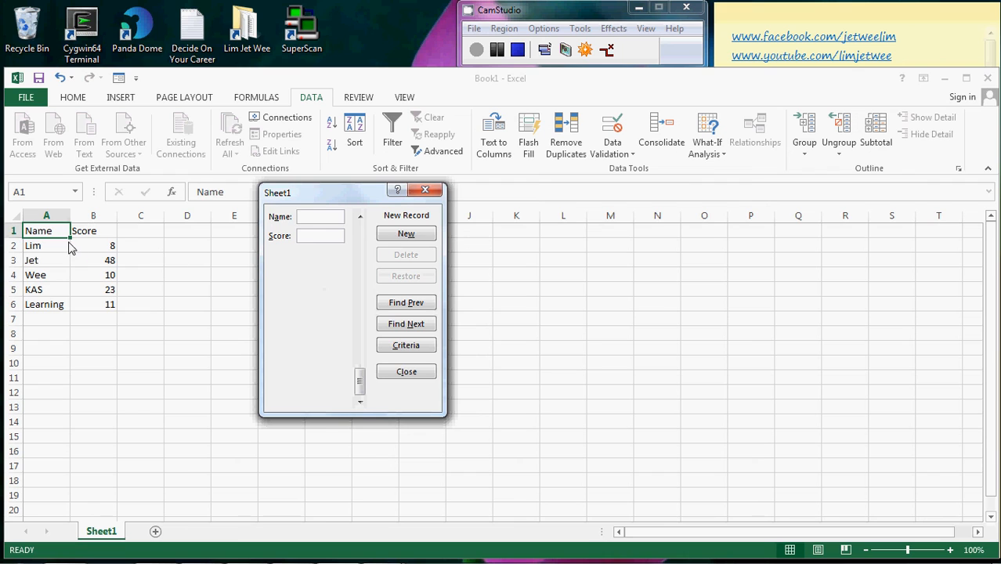